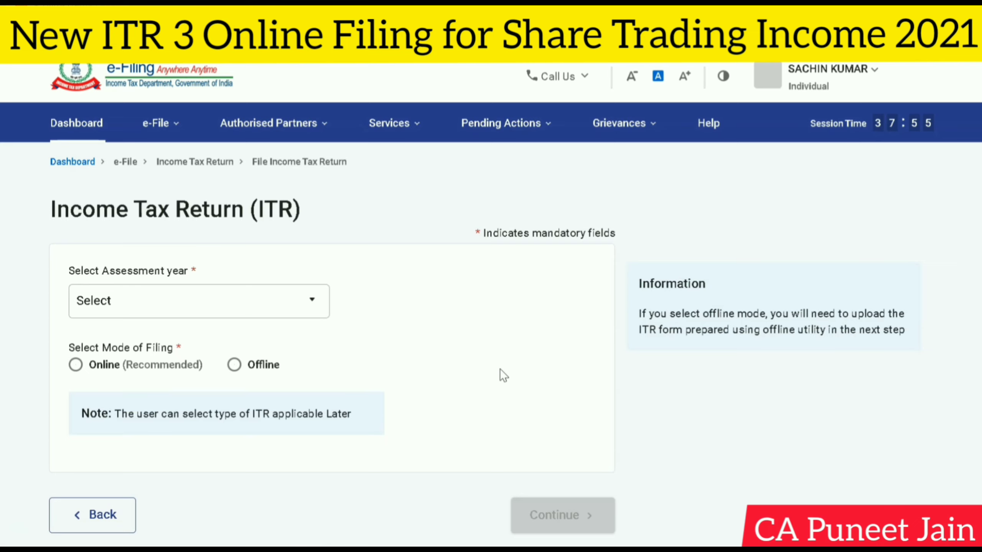
- Set the assessment year to 2021-22 (Current A.Y.) with online filing mode and continue
click(219, 311)
click(136, 371)
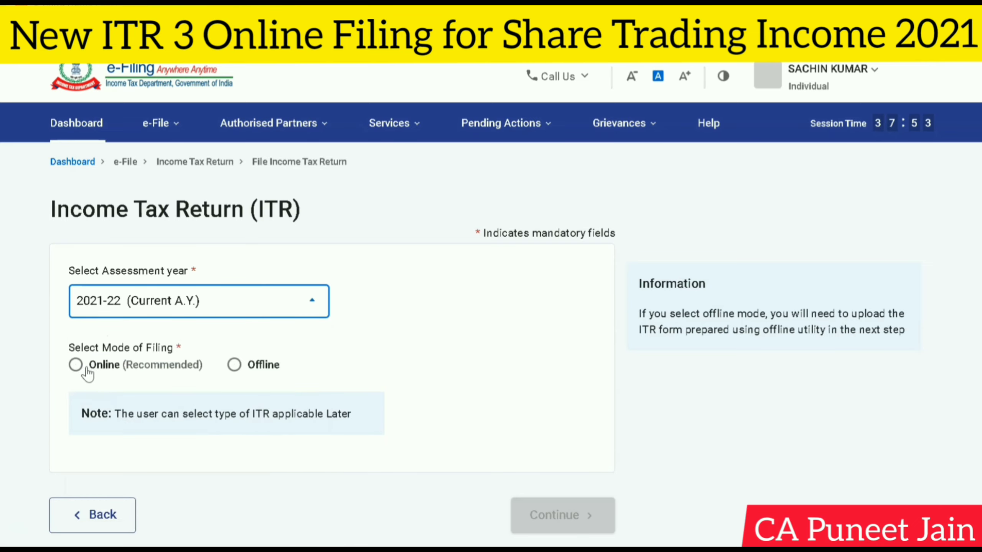
click(86, 370)
click(607, 517)
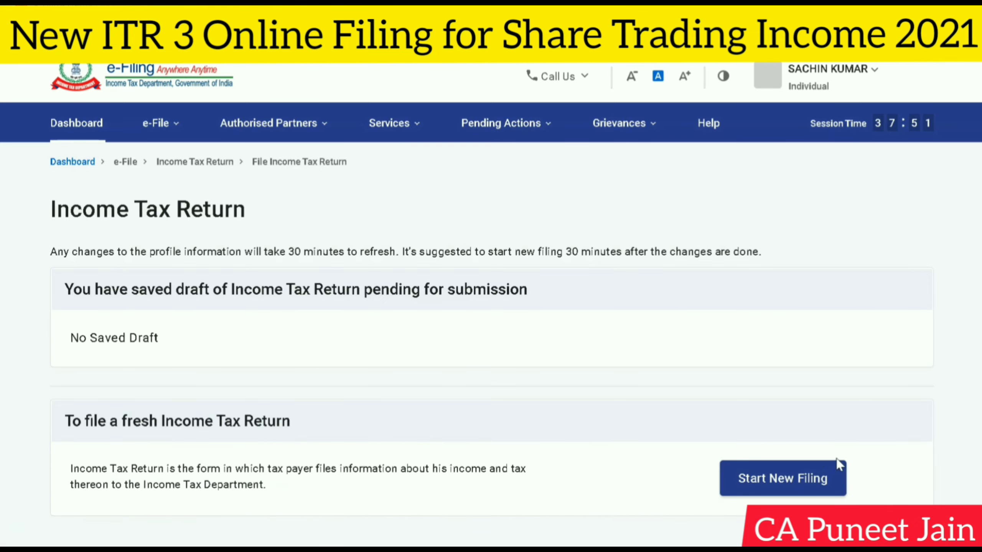
- Start a new income tax return filing and proceed with the Individual status
scroll(769, 425, down, 3)
click(777, 353)
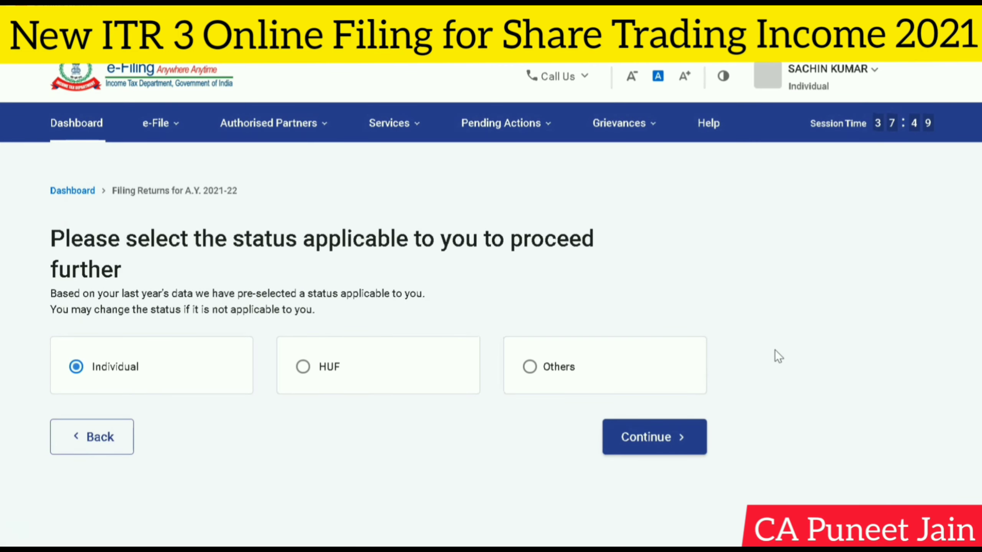
click(653, 444)
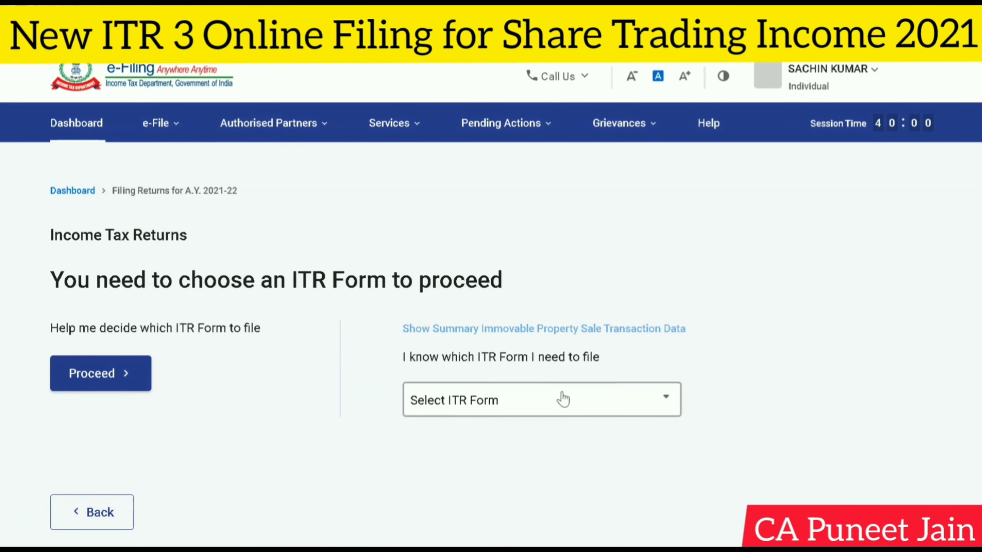
- Choose ITR-3 as the form to file and proceed with it
click(562, 399)
click(529, 348)
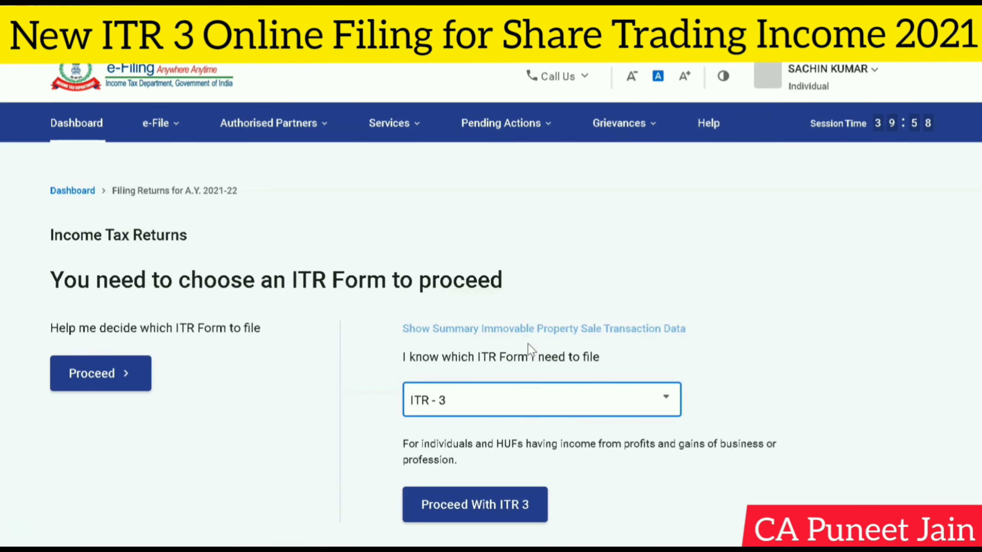
scroll(661, 371, down, 2)
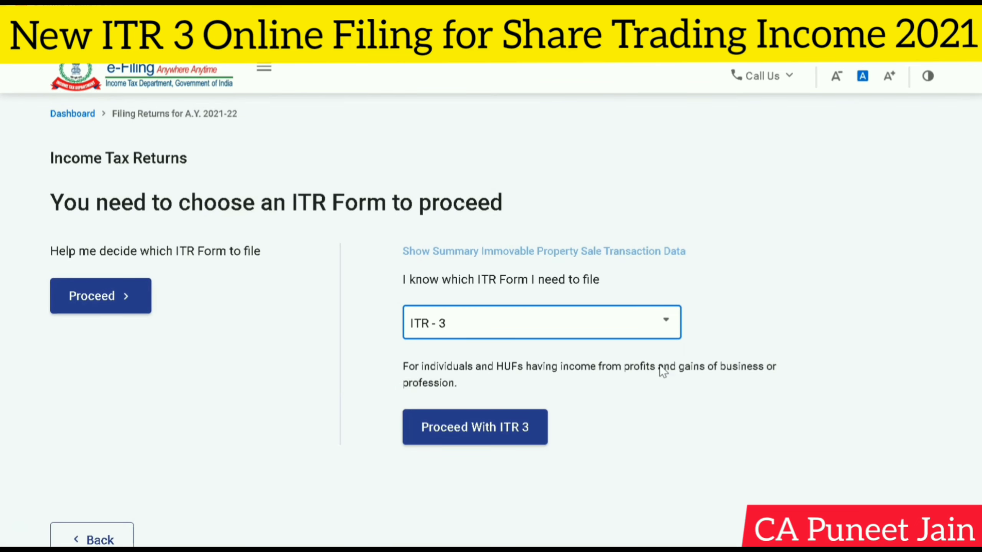
click(446, 425)
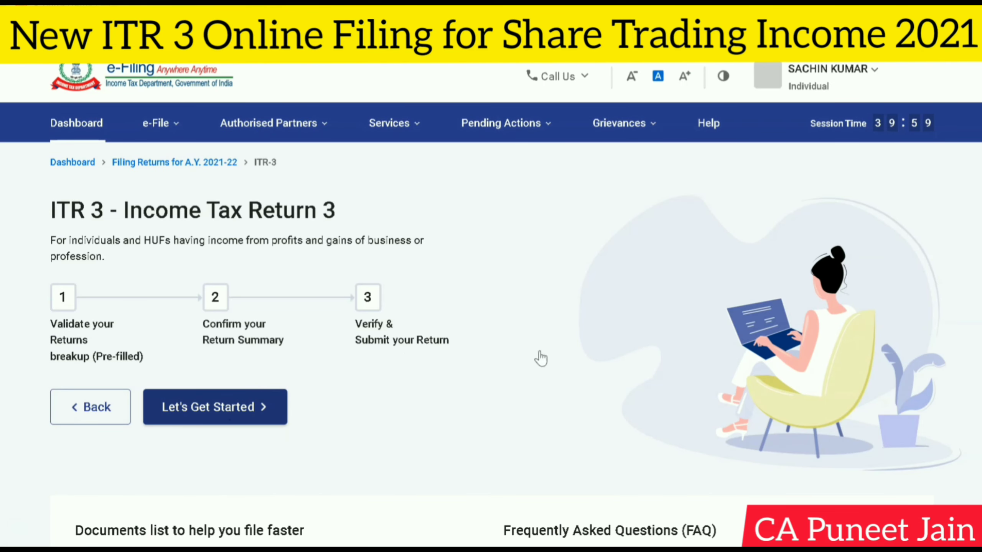
- Get started with the ITR-3 return, giving taxable income more than the basic exemption limit as the filing reason, and continue
scroll(718, 324, down, 4)
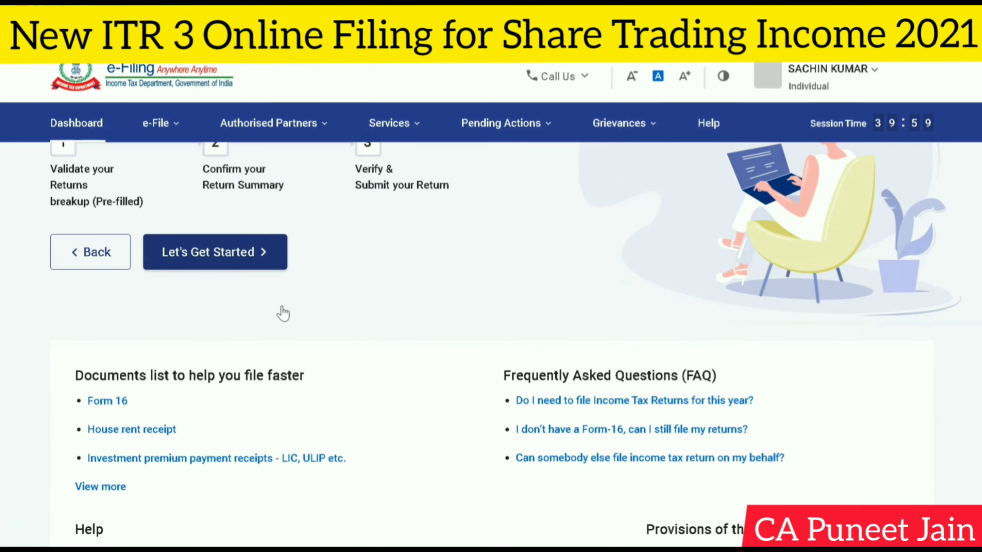
scroll(309, 315, up, 3)
click(204, 338)
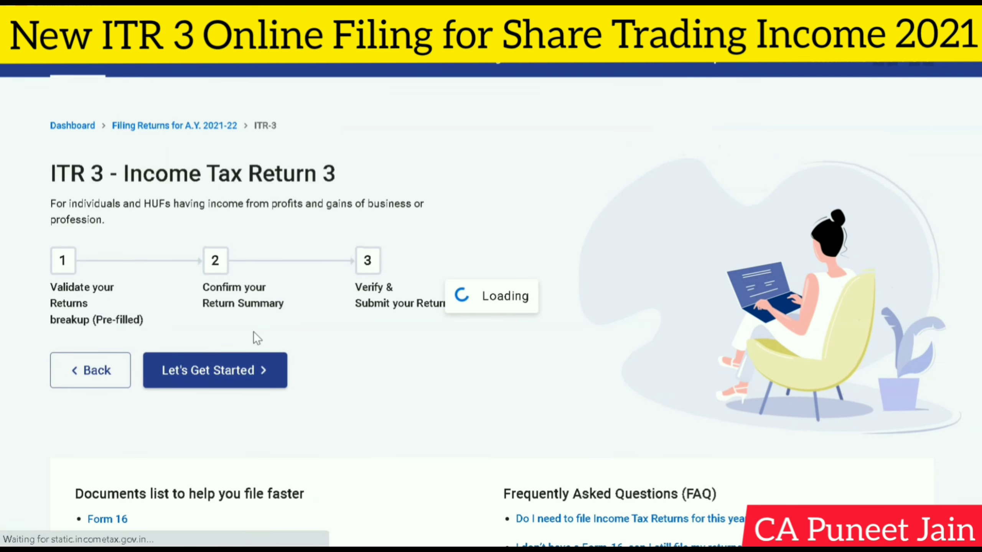
click(74, 263)
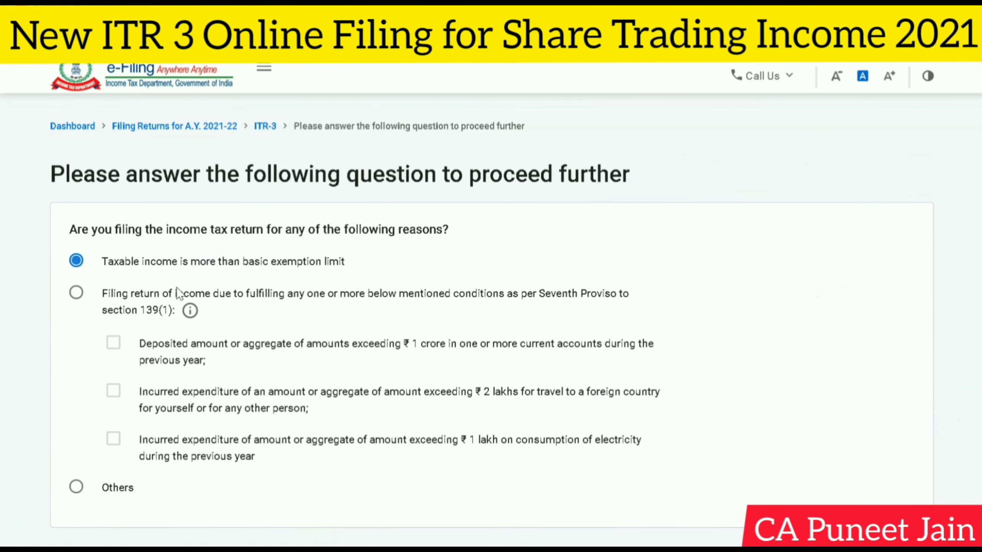
scroll(569, 344, down, 4)
click(888, 426)
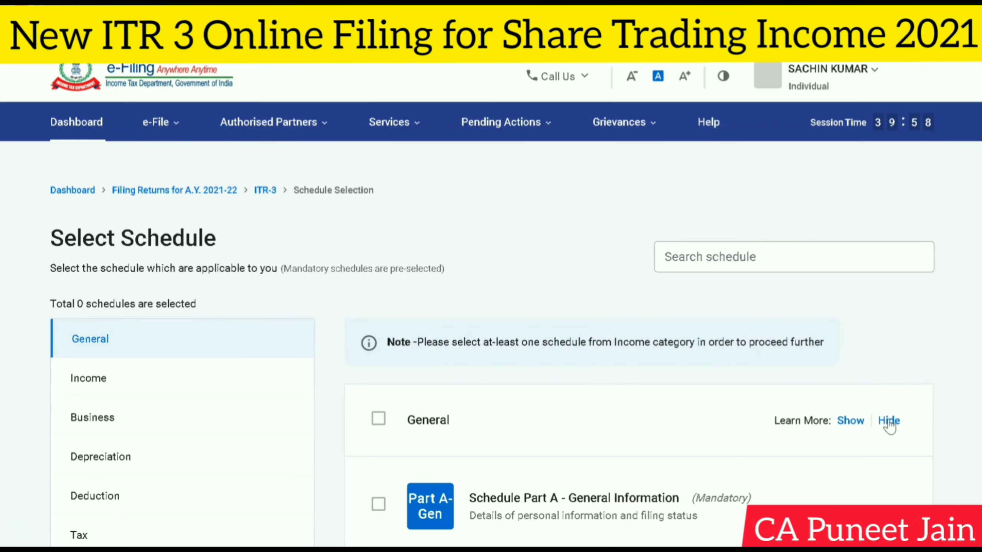
- Examine which schedules are preselected in the General and Income categories, including salary, capital gains, other sources and special-rate income
scroll(442, 372, down, 3)
scroll(402, 254, down, 2)
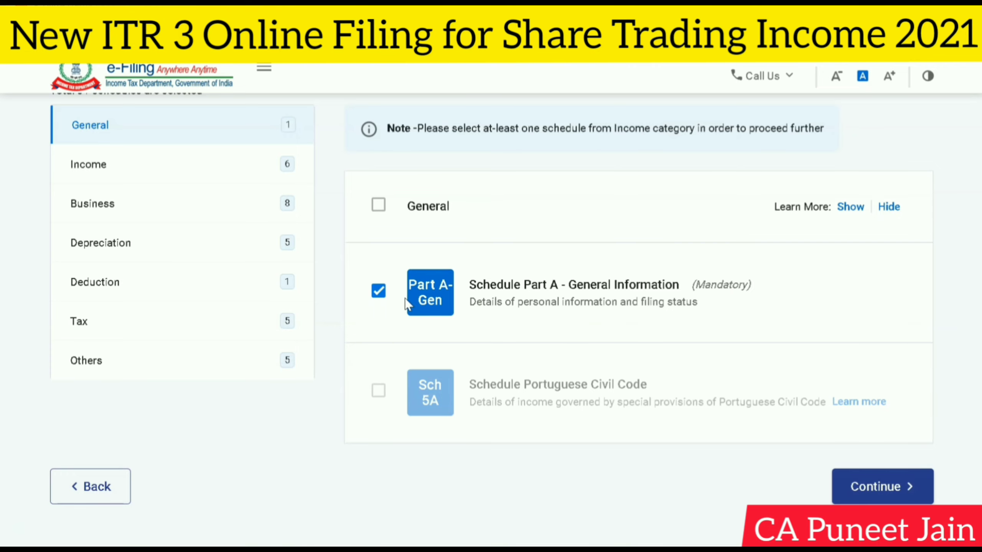
click(201, 175)
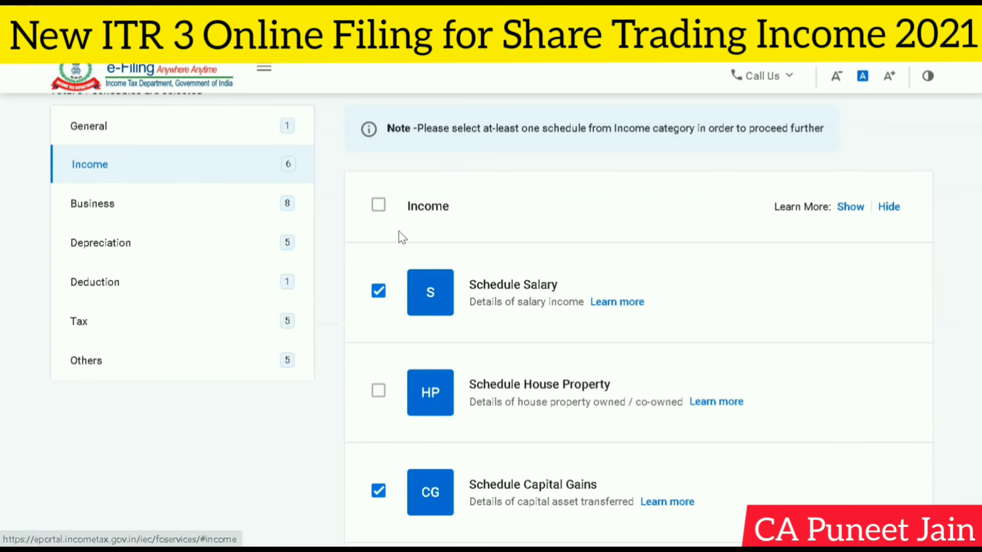
scroll(566, 309, down, 2)
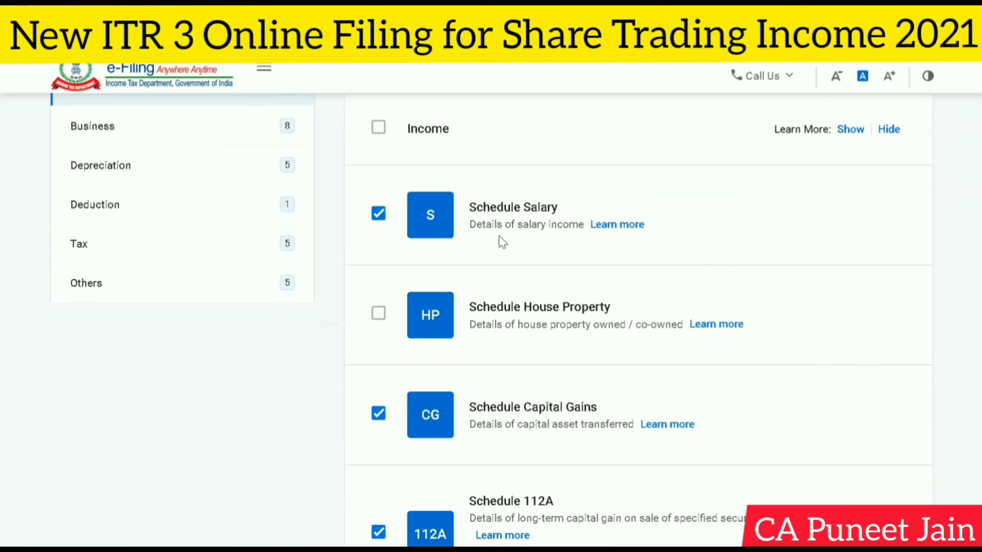
scroll(623, 379, down, 2)
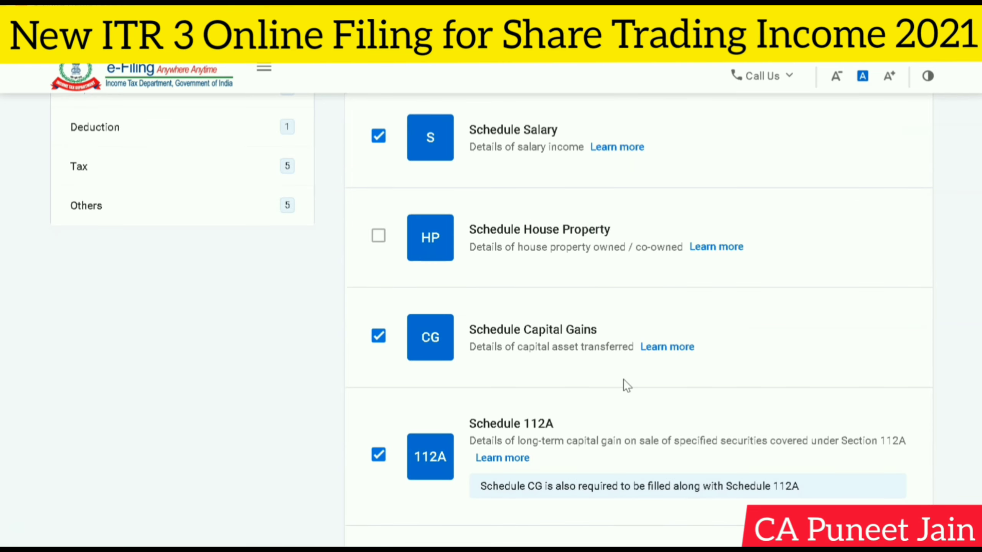
scroll(623, 379, down, 4)
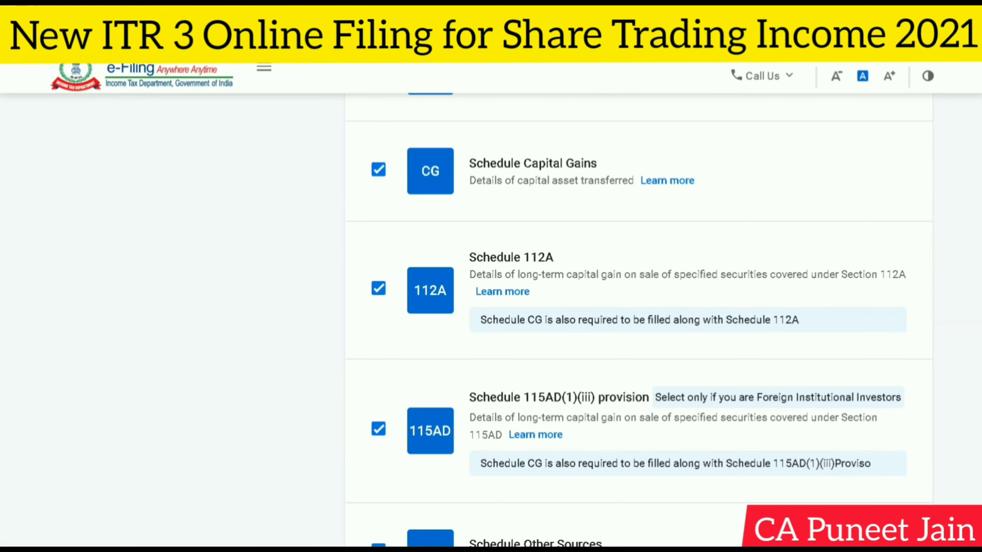
scroll(931, 274, down, 2)
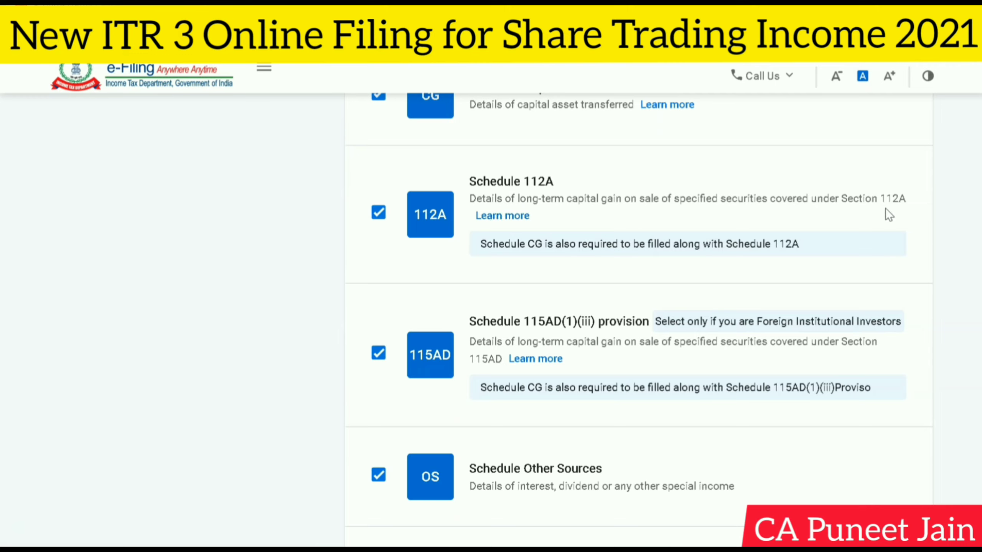
scroll(885, 209, down, 2)
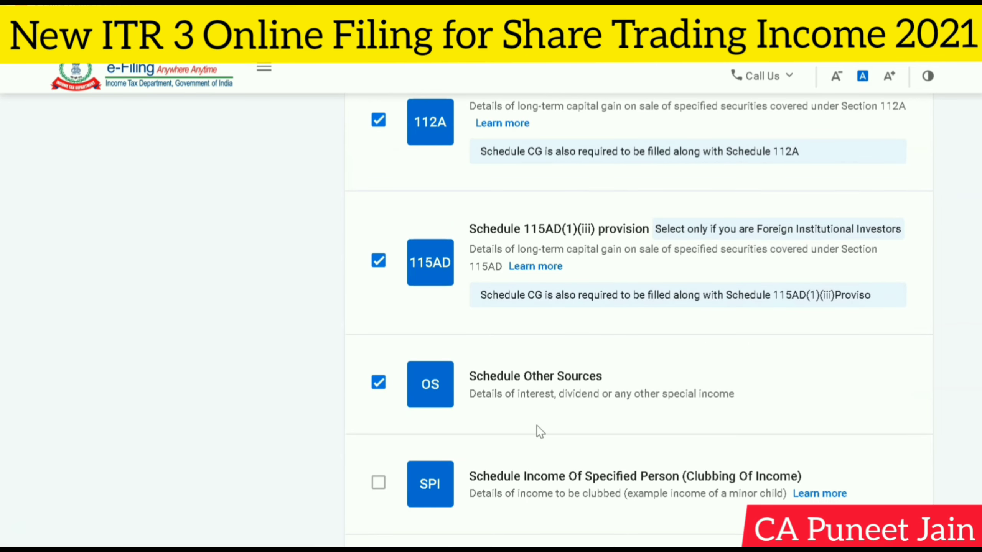
scroll(538, 425, down, 2)
scroll(603, 320, down, 2)
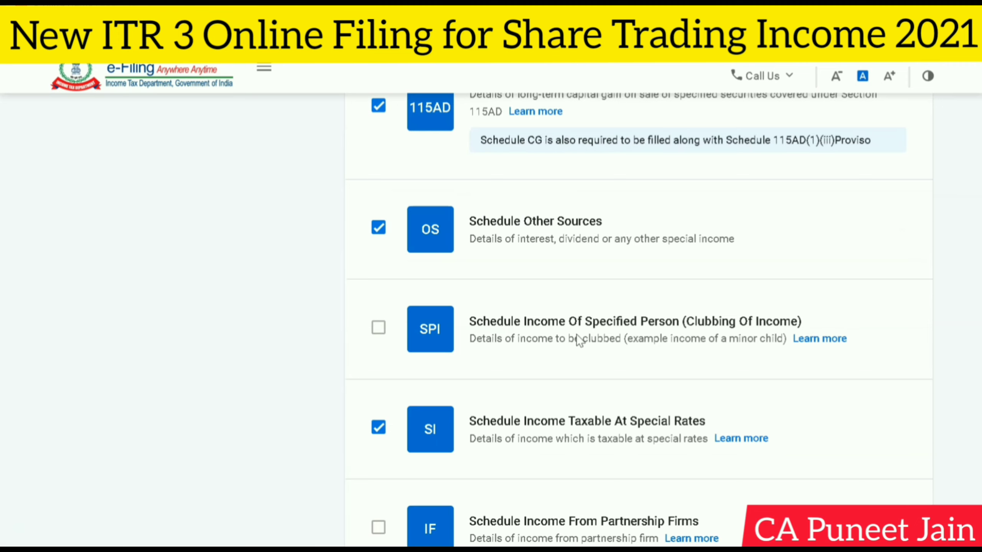
scroll(681, 328, down, 2)
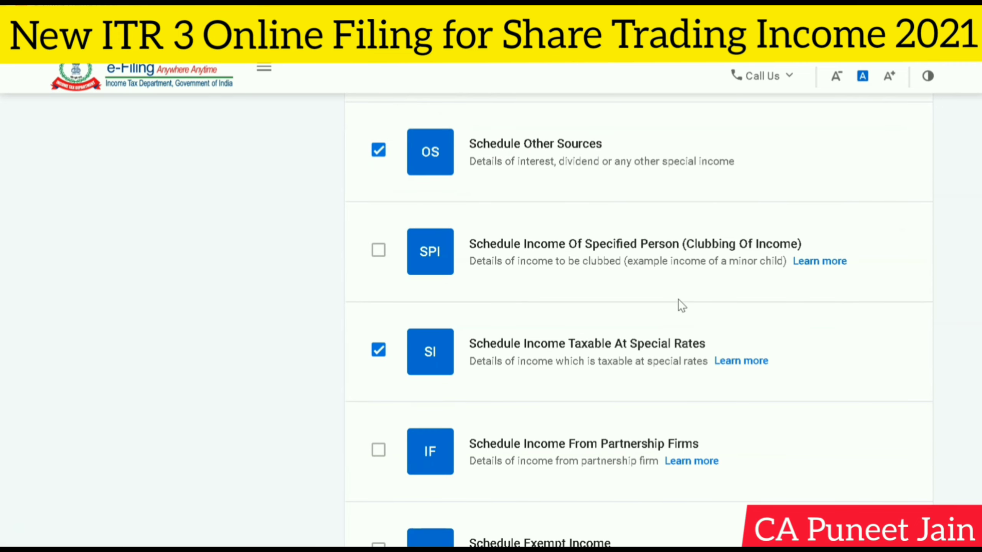
scroll(353, 285, down, 3)
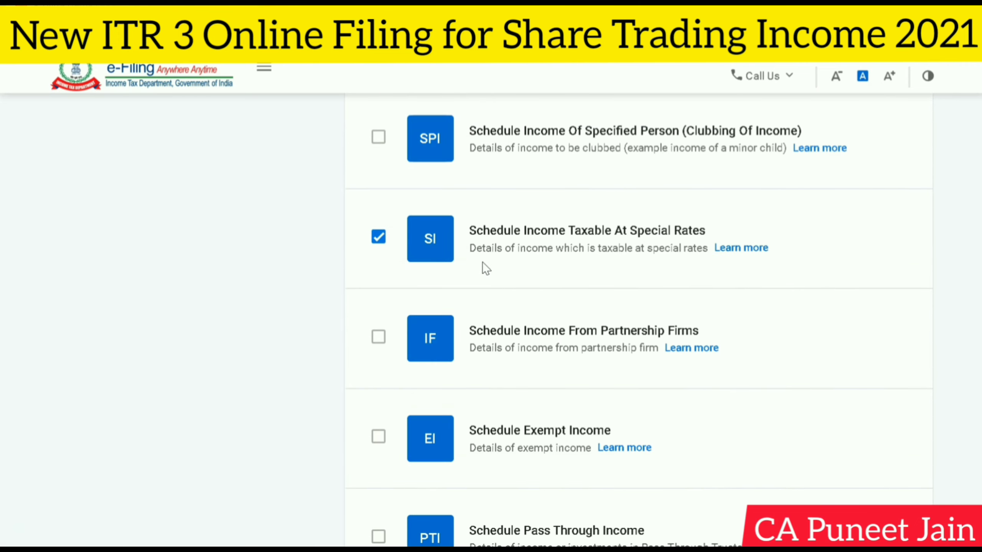
scroll(513, 262, down, 2)
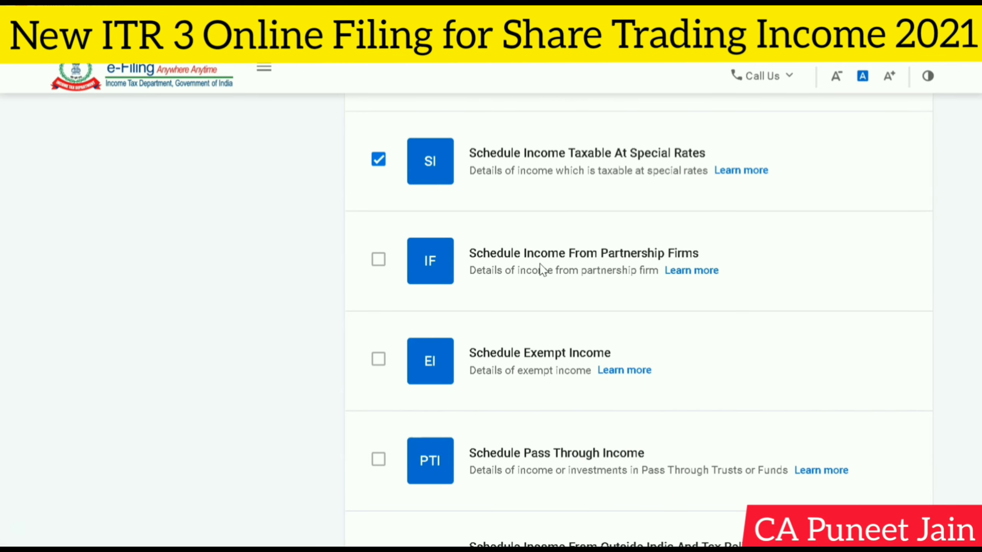
scroll(520, 260, down, 2)
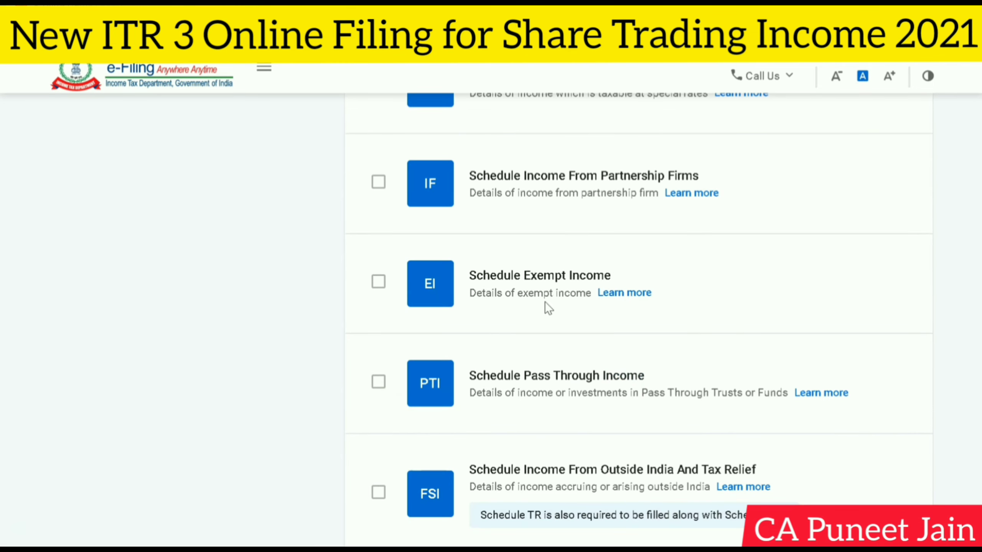
scroll(544, 303, down, 4)
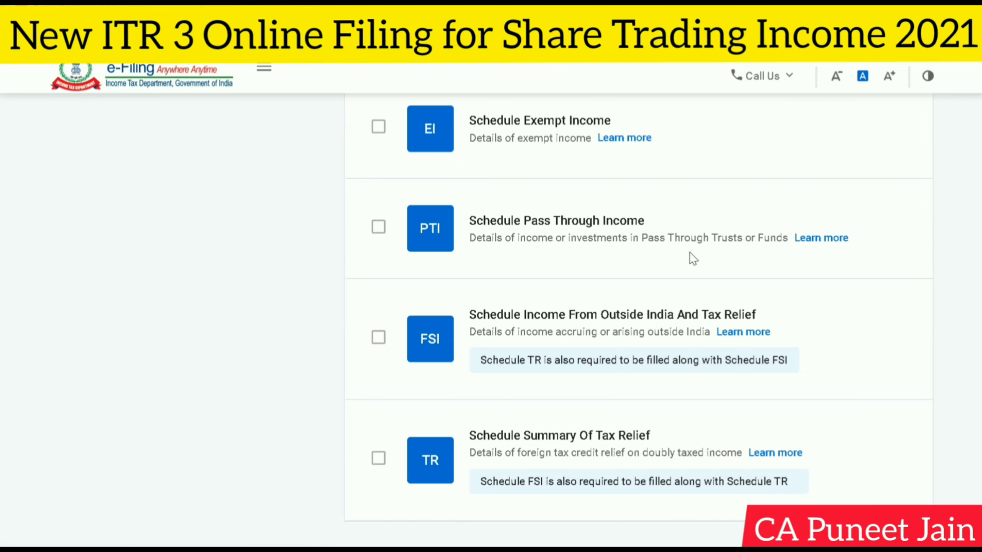
scroll(689, 251, down, 2)
scroll(824, 360, up, 4)
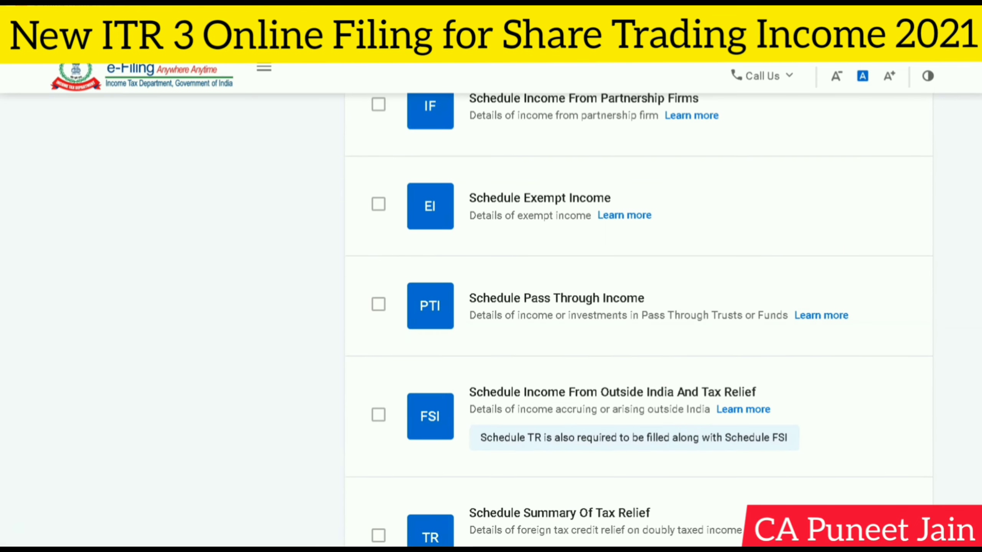
scroll(193, 291, up, 15)
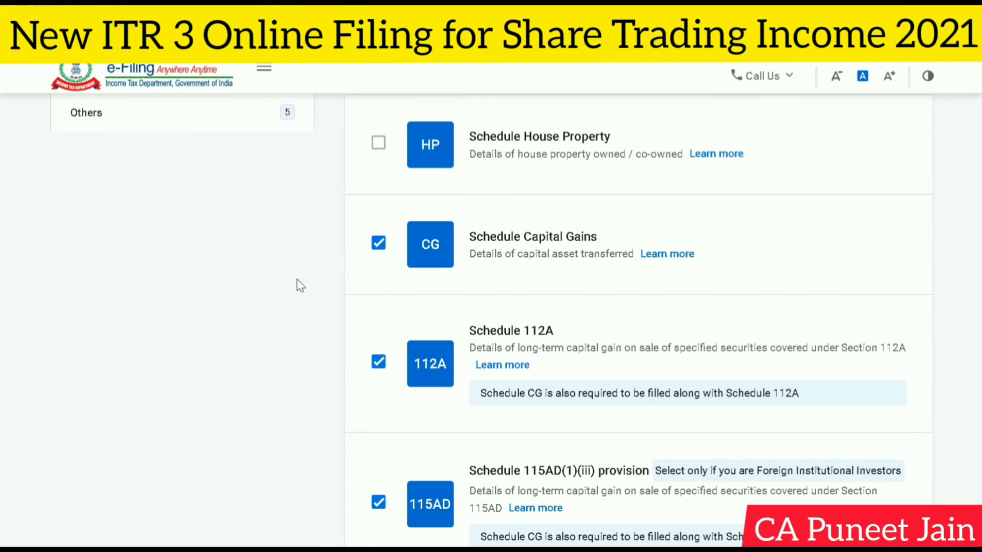
scroll(297, 279, up, 8)
scroll(344, 271, down, 3)
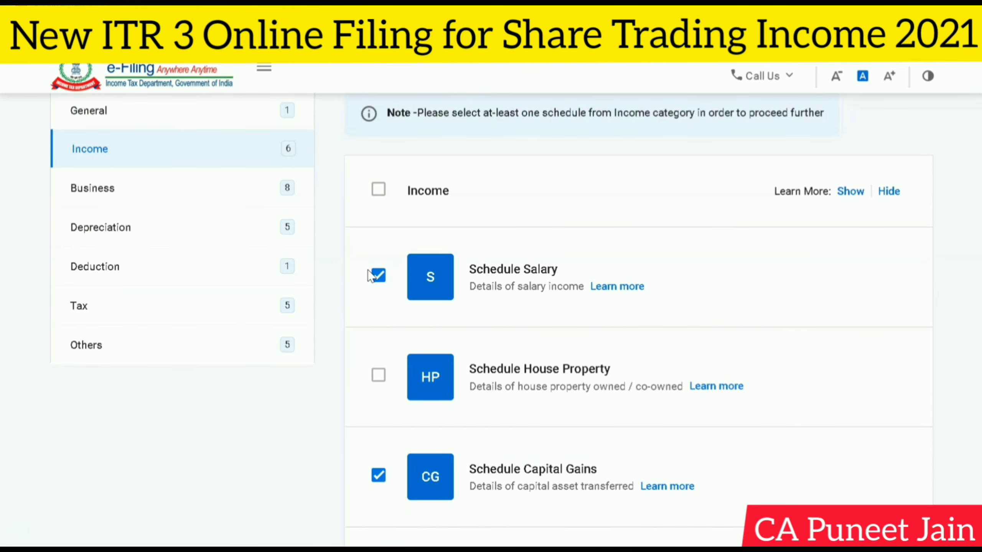
click(379, 276)
click(379, 276)
- Deselect Schedule TPSA [Tax On Secondary Adjustment] in the Business category and review the other business schedules
scroll(235, 219, up, 2)
click(217, 274)
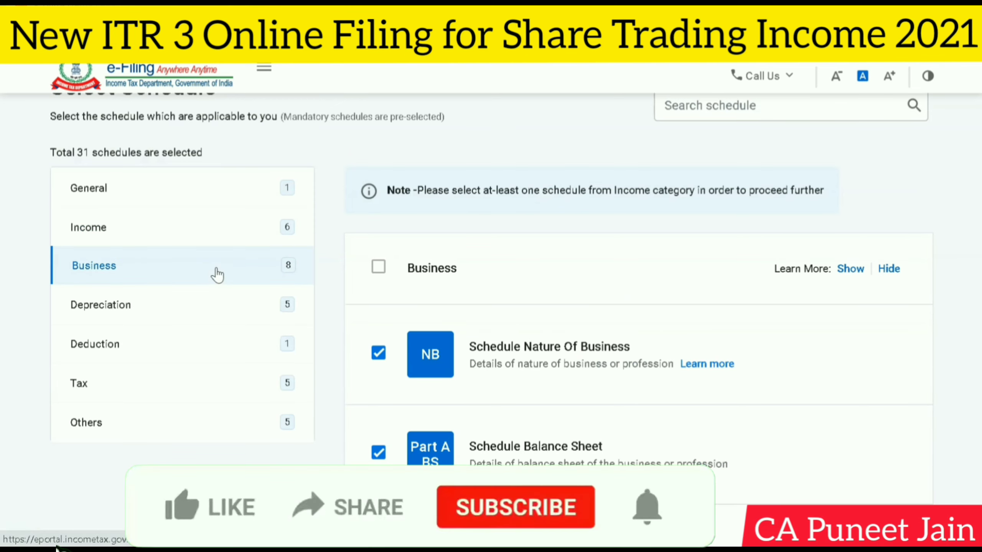
scroll(298, 276, down, 2)
scroll(415, 285, down, 2)
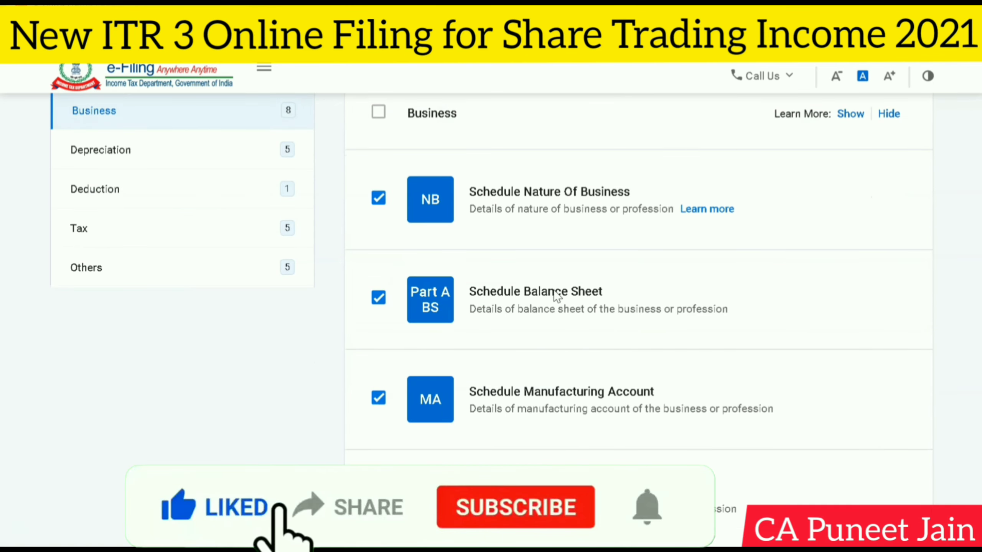
scroll(557, 295, down, 14)
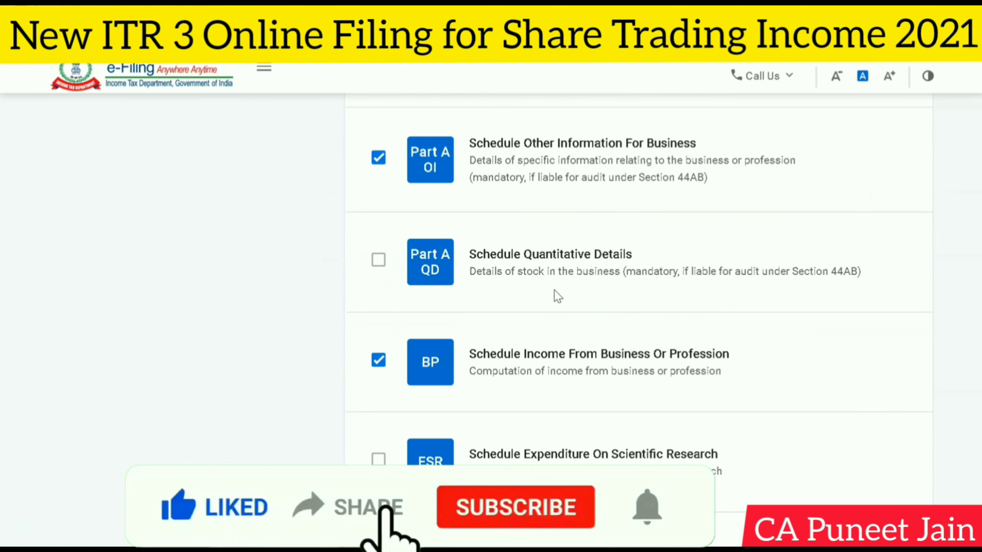
scroll(556, 294, down, 6)
scroll(555, 295, down, 4)
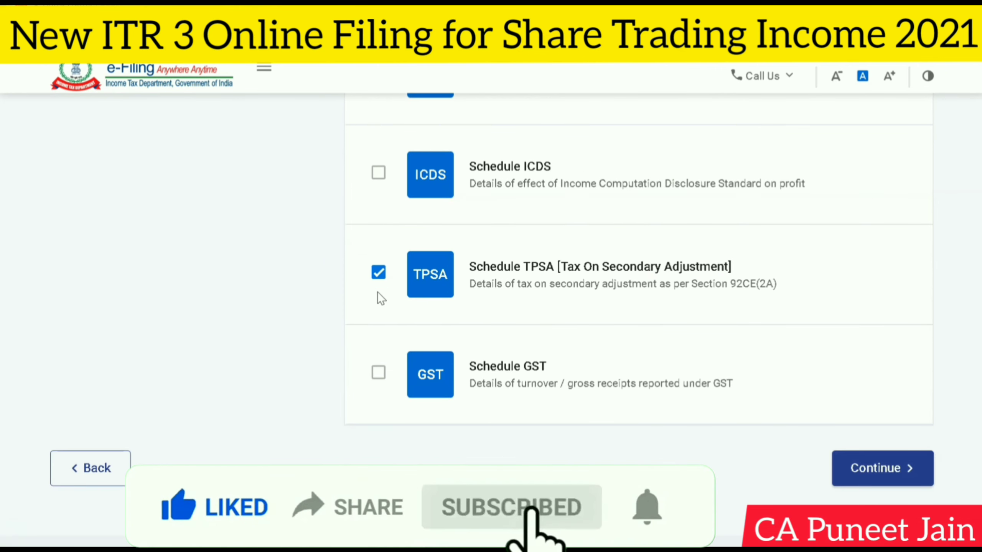
click(378, 273)
scroll(394, 271, up, 4)
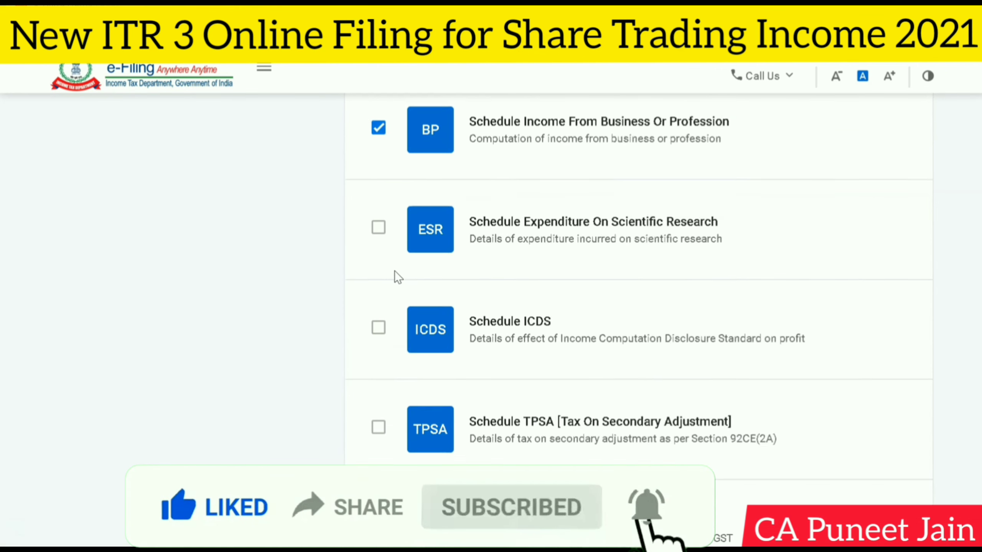
scroll(394, 270, up, 4)
scroll(606, 298, up, 4)
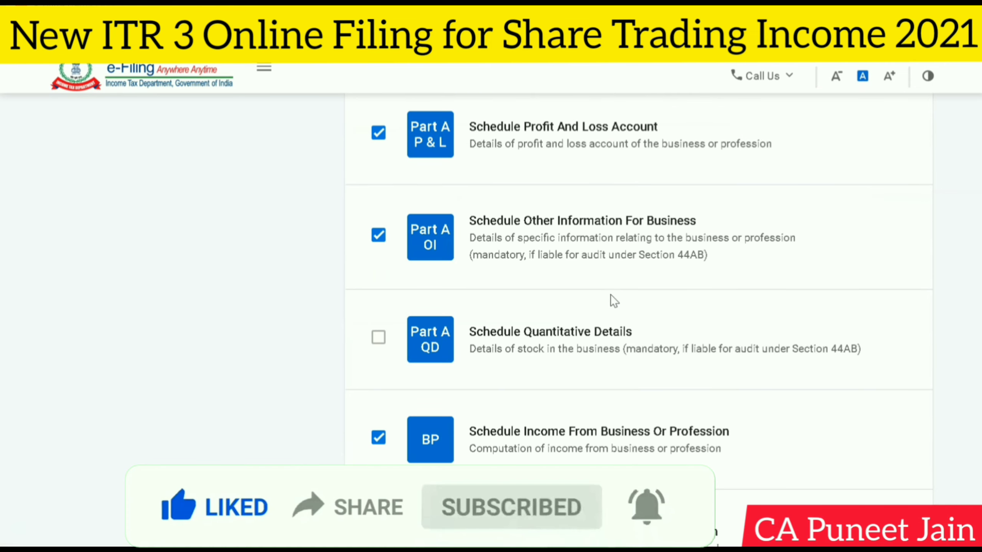
scroll(572, 275, up, 8)
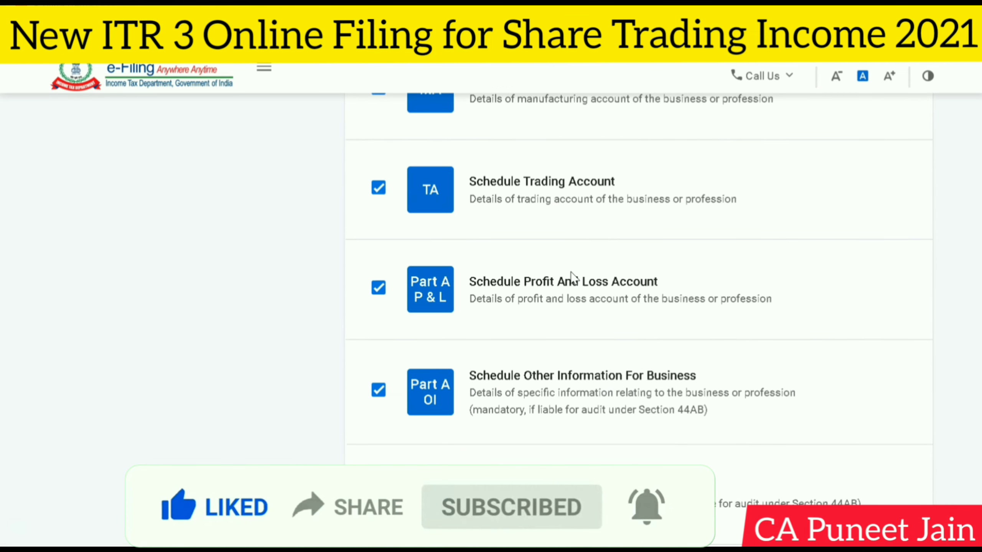
scroll(570, 271, up, 6)
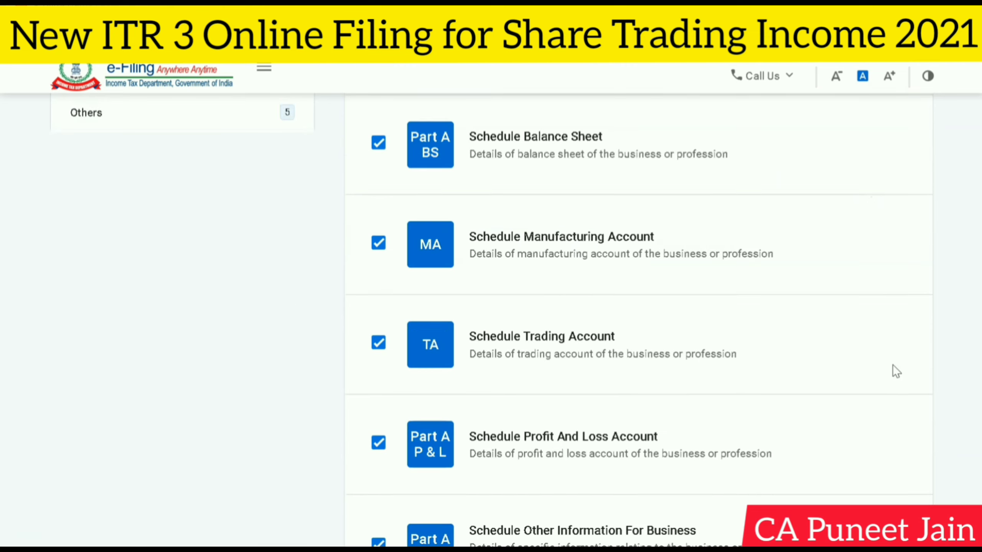
- Deselect the depreciation schedules, including Plant And Machinery (DPM), Other Assets (DOA), Depreciation Summary (DEP) and Deemed Capital Gains (DCG)
scroll(810, 393, down, 20)
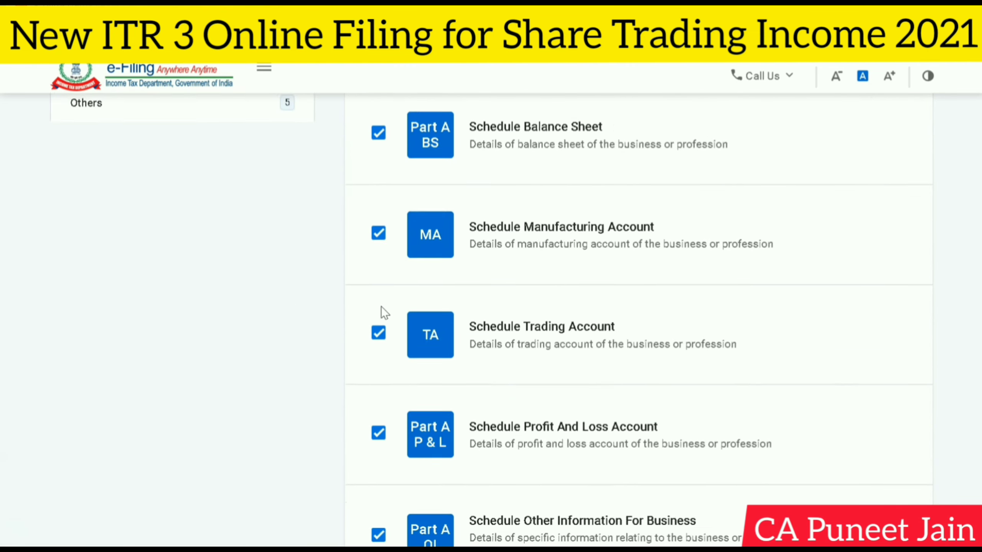
scroll(382, 311, up, 8)
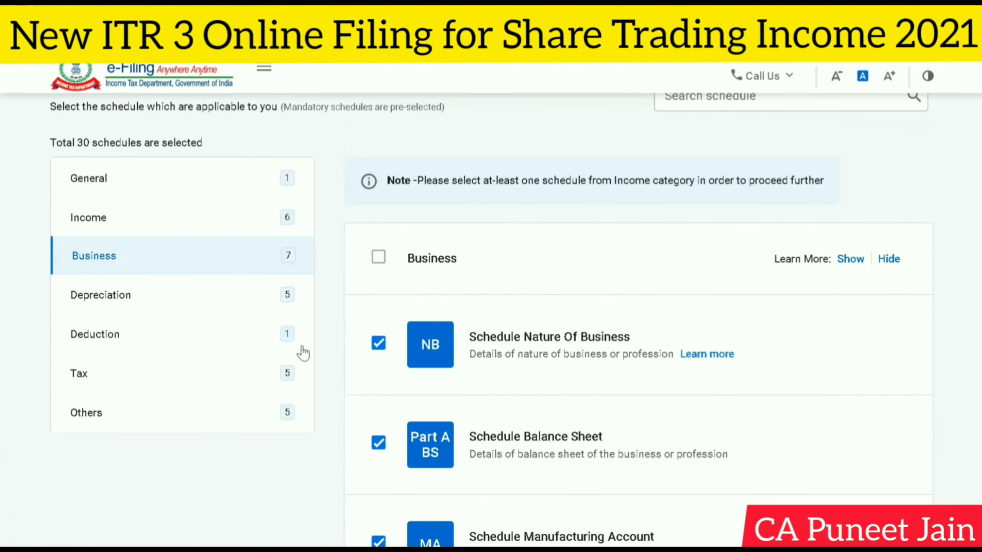
click(274, 298)
scroll(318, 290, down, 2)
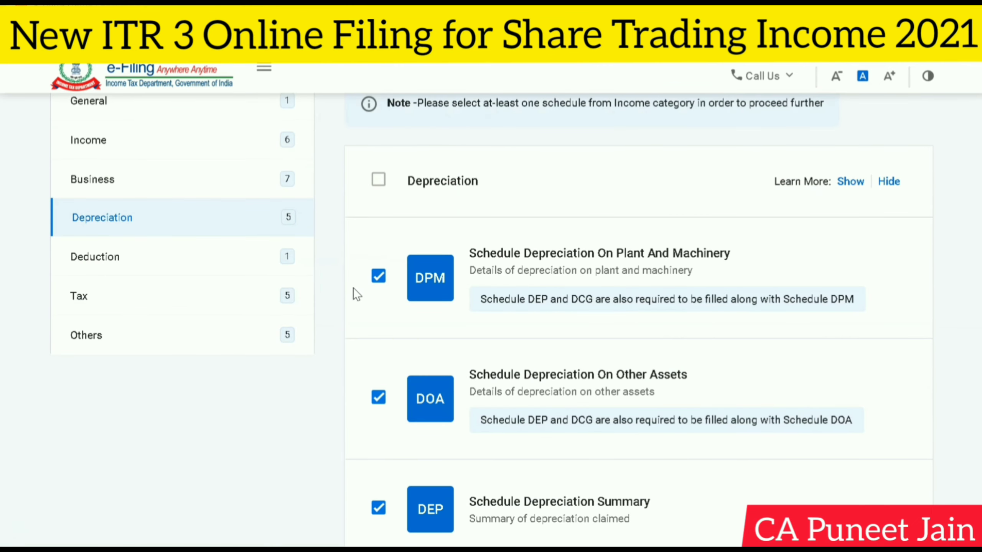
click(379, 276)
click(378, 398)
scroll(441, 370, down, 10)
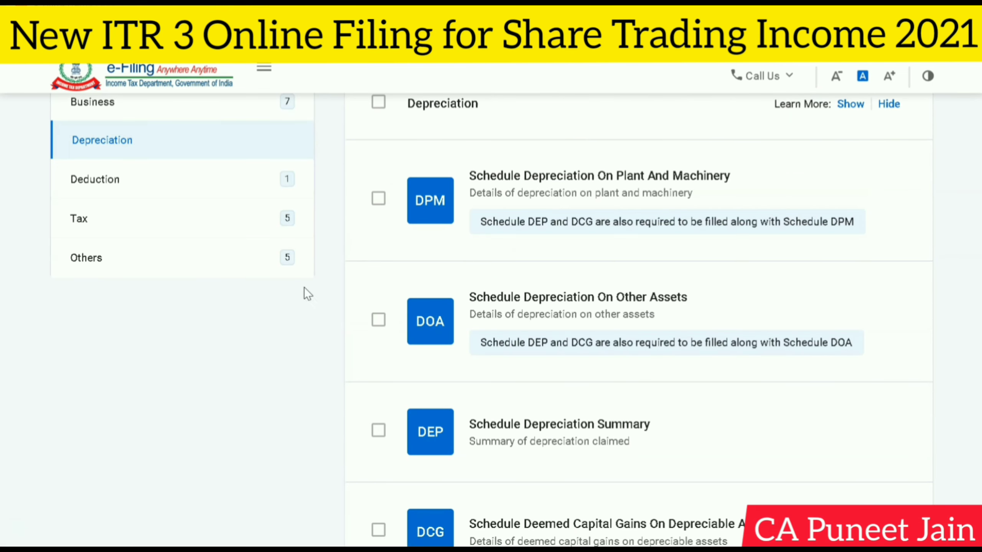
- Examine the schedules in the Deduction category, from Sections 10AA, 80G and 80D through Chapter VI-A
click(223, 192)
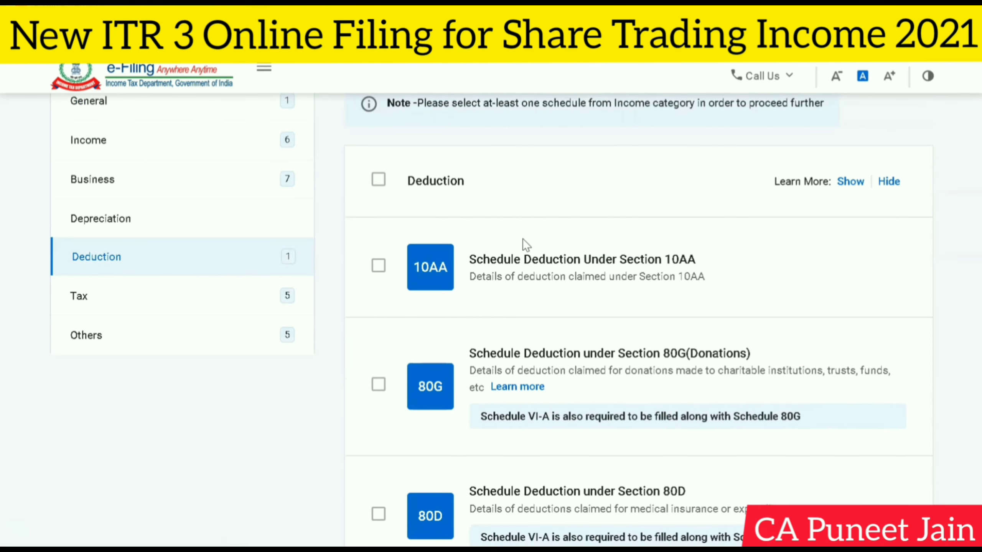
scroll(522, 238, down, 10)
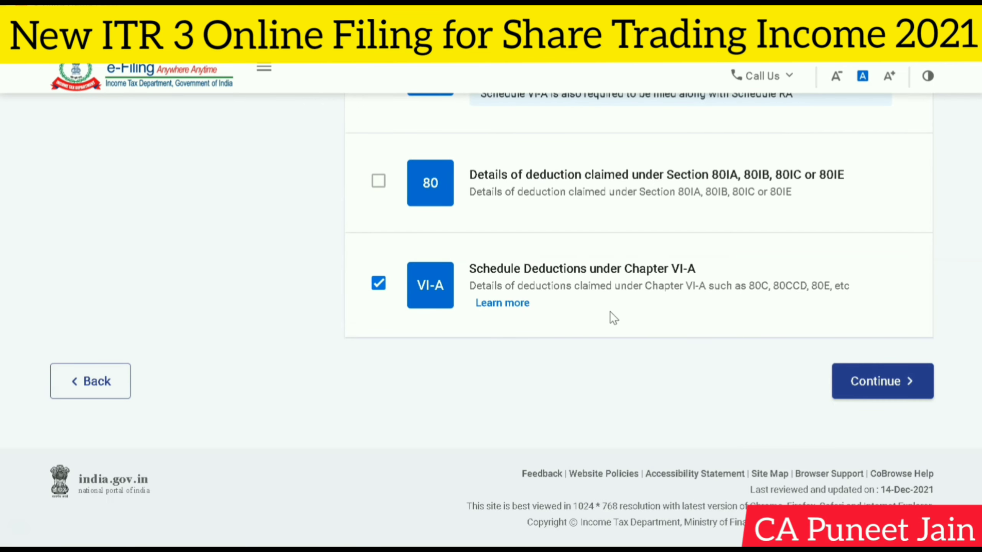
scroll(610, 311, up, 5)
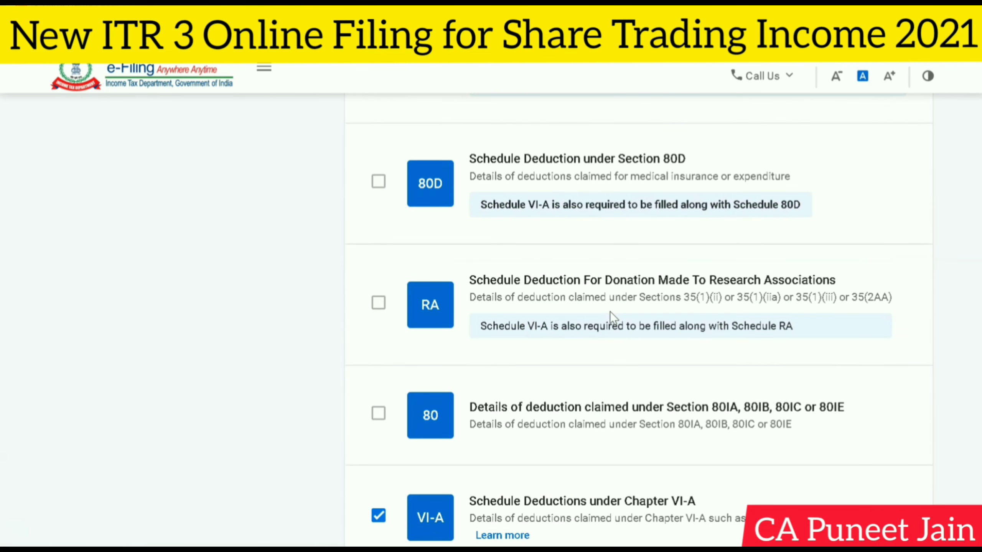
scroll(610, 312, up, 4)
scroll(488, 301, down, 2)
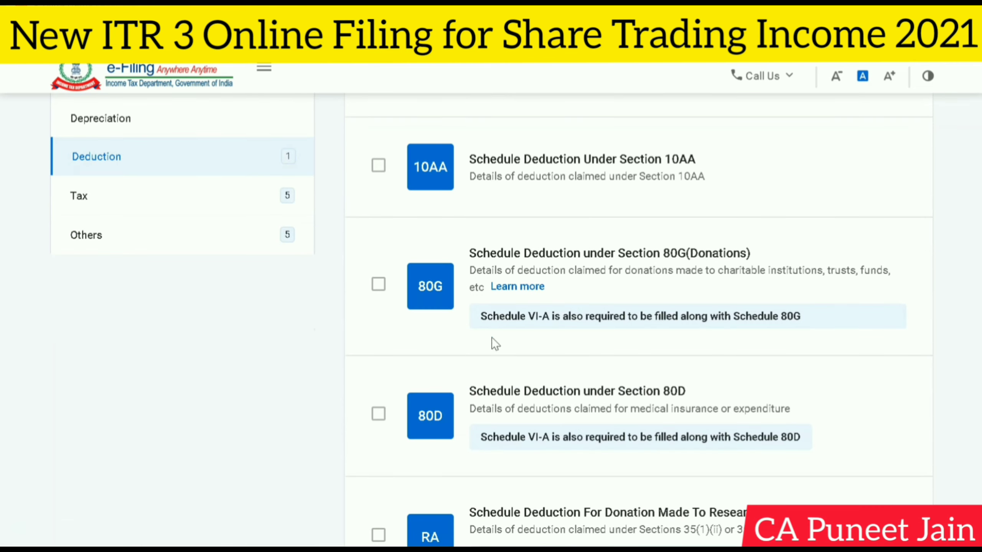
scroll(479, 418, down, 2)
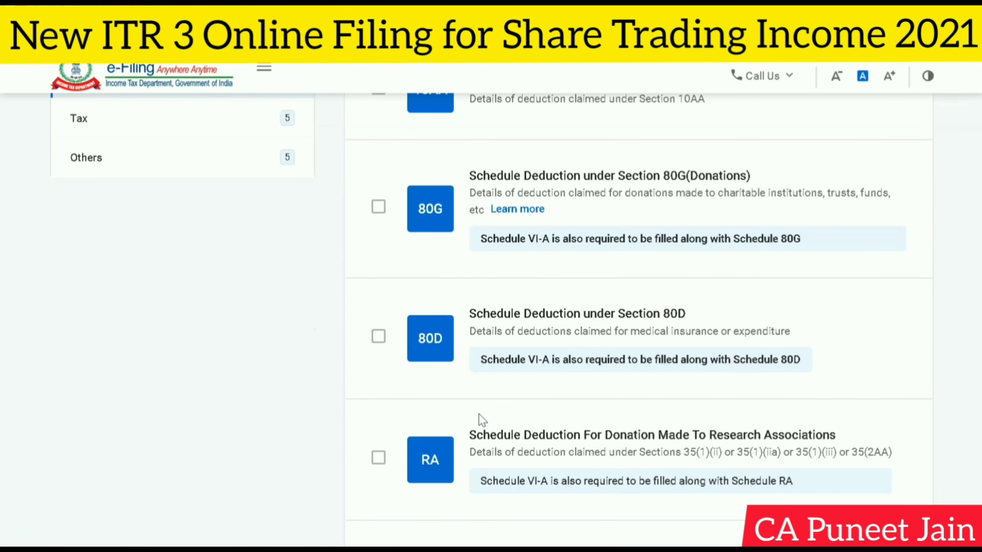
click(379, 336)
scroll(543, 363, down, 4)
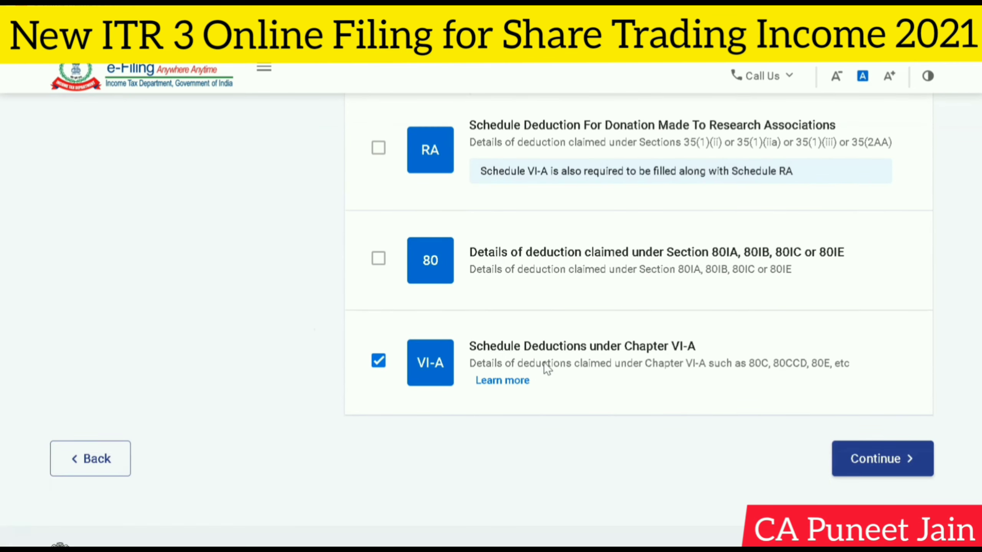
scroll(544, 362, up, 10)
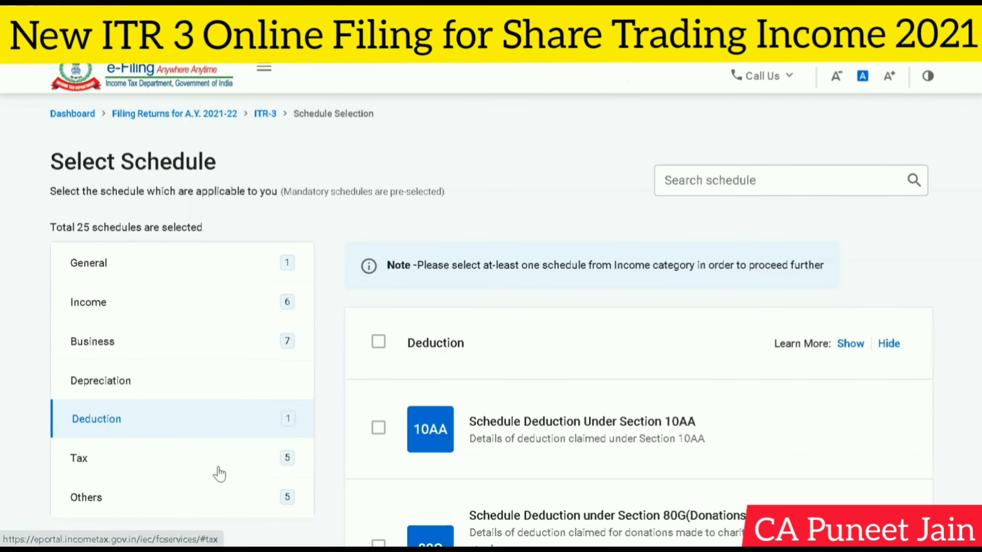
- Examine the Tax category schedules for computation of income and tax, tax payments, tax deducted at source and tax collected at source
click(220, 472)
scroll(402, 407, down, 2)
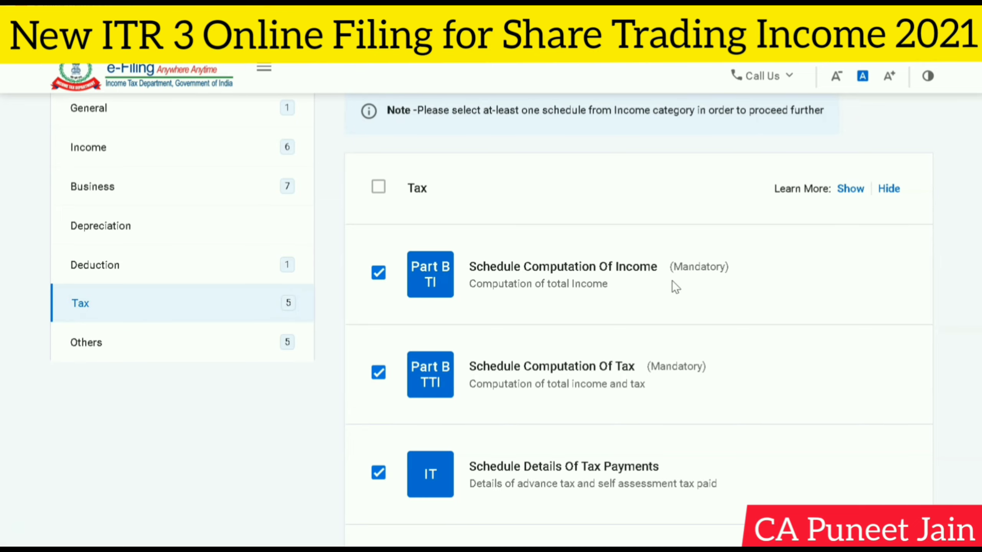
scroll(672, 281, down, 2)
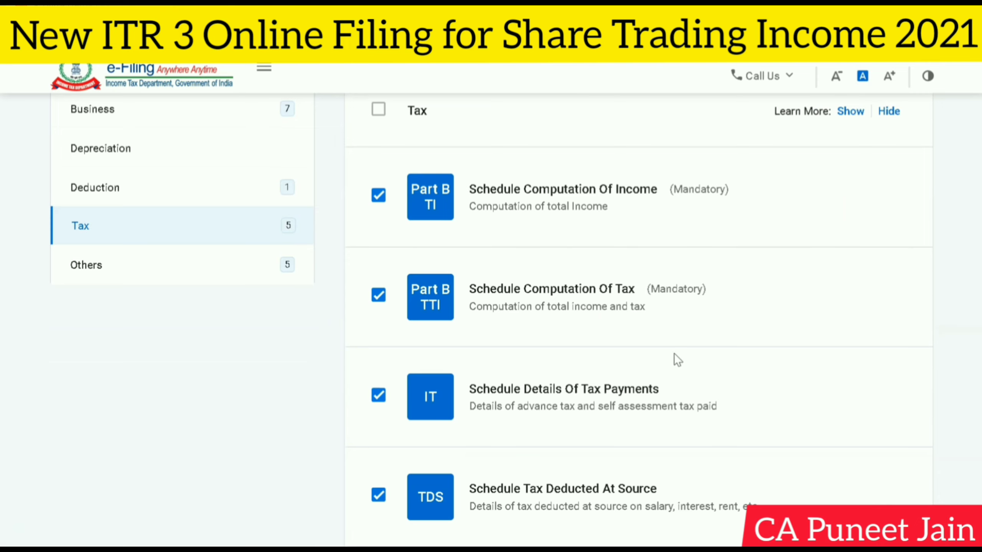
scroll(674, 353, down, 2)
scroll(657, 309, down, 2)
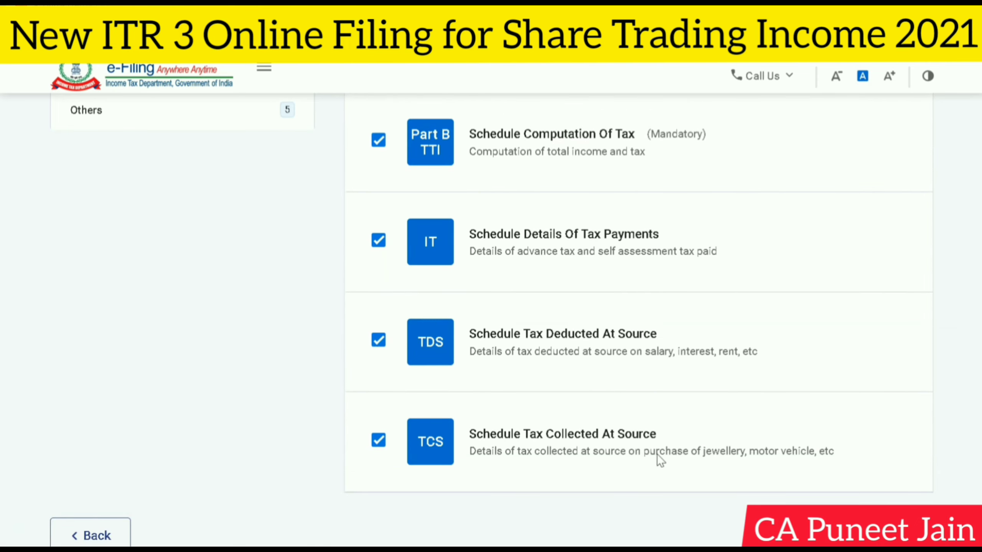
scroll(696, 409, up, 2)
scroll(635, 396, down, 2)
scroll(635, 396, up, 8)
scroll(635, 396, up, 4)
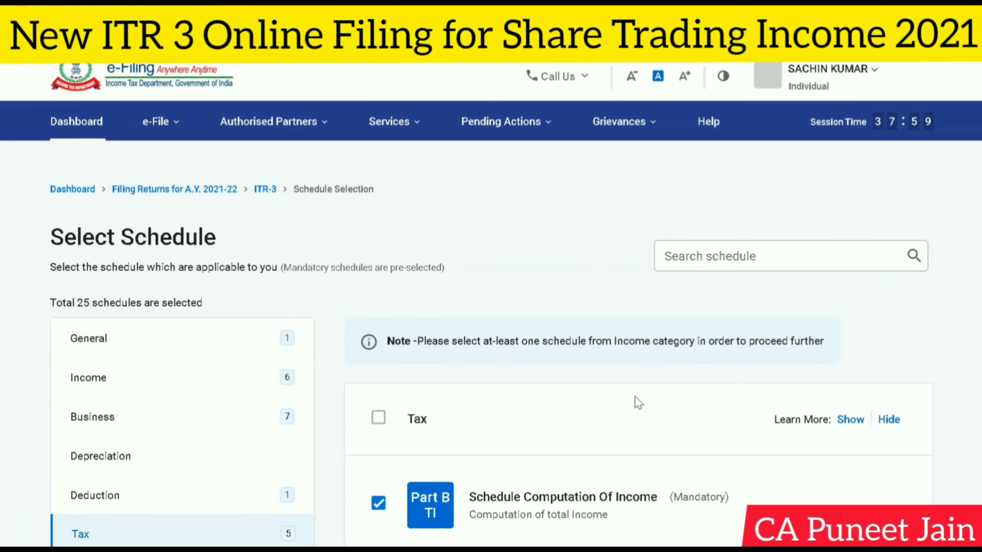
- Recheck the schedule selections in the General and Income categories, including salary, capital gains, 112A, 115AD and other sources
click(247, 341)
scroll(456, 320, down, 6)
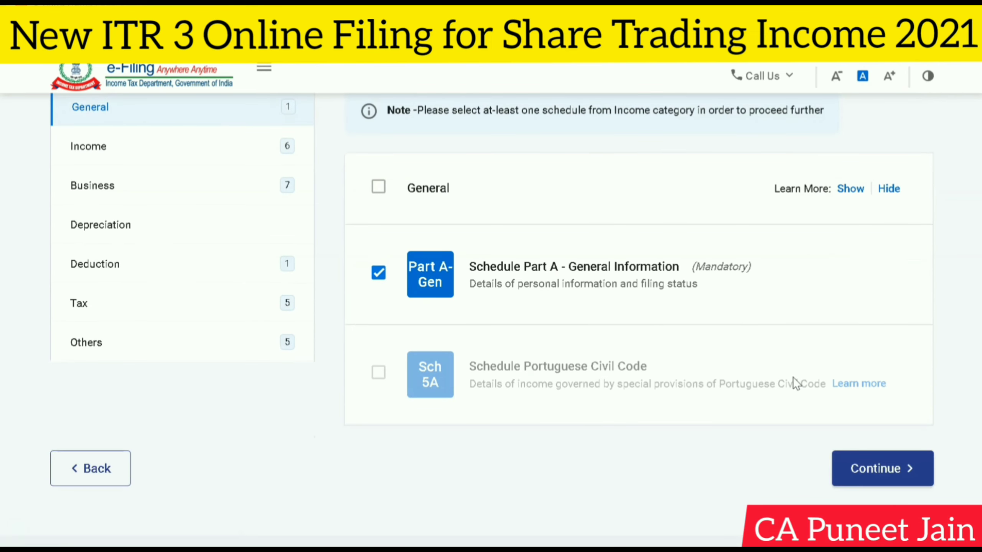
click(210, 163)
scroll(426, 259, down, 2)
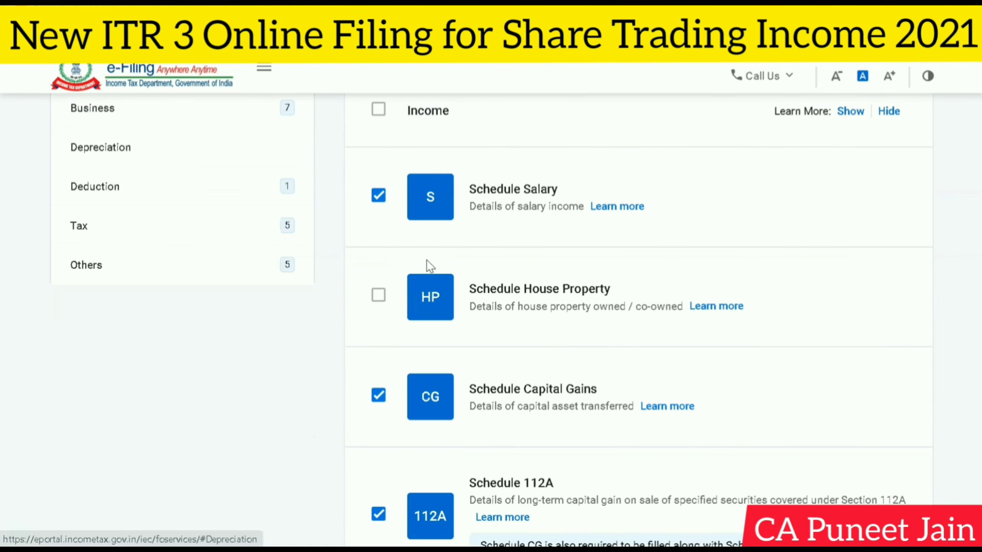
scroll(432, 267, down, 4)
scroll(429, 263, down, 4)
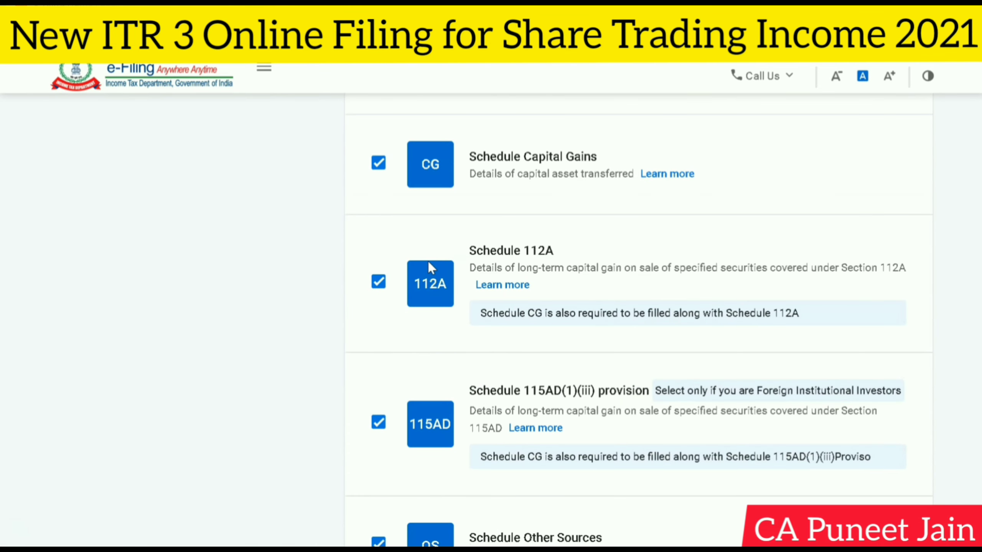
scroll(428, 265, down, 8)
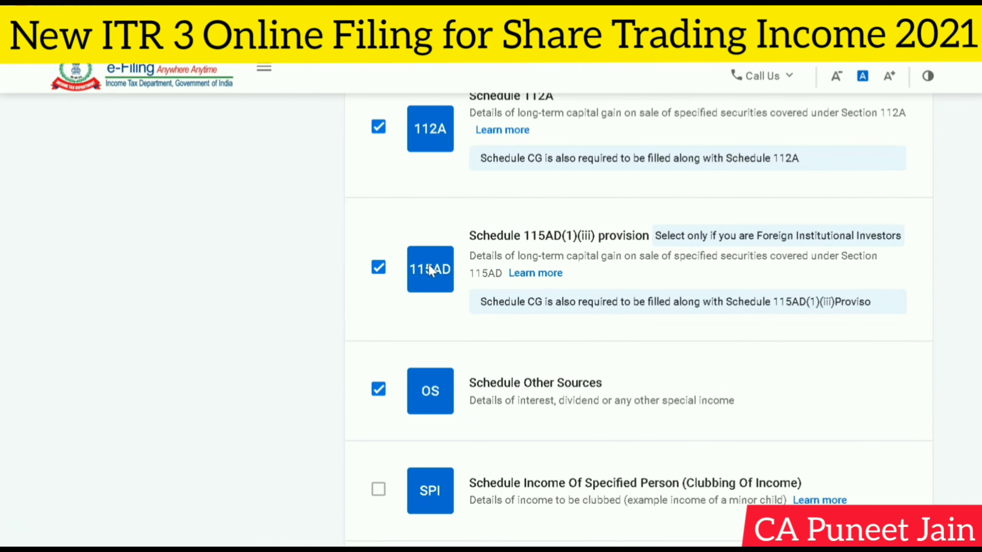